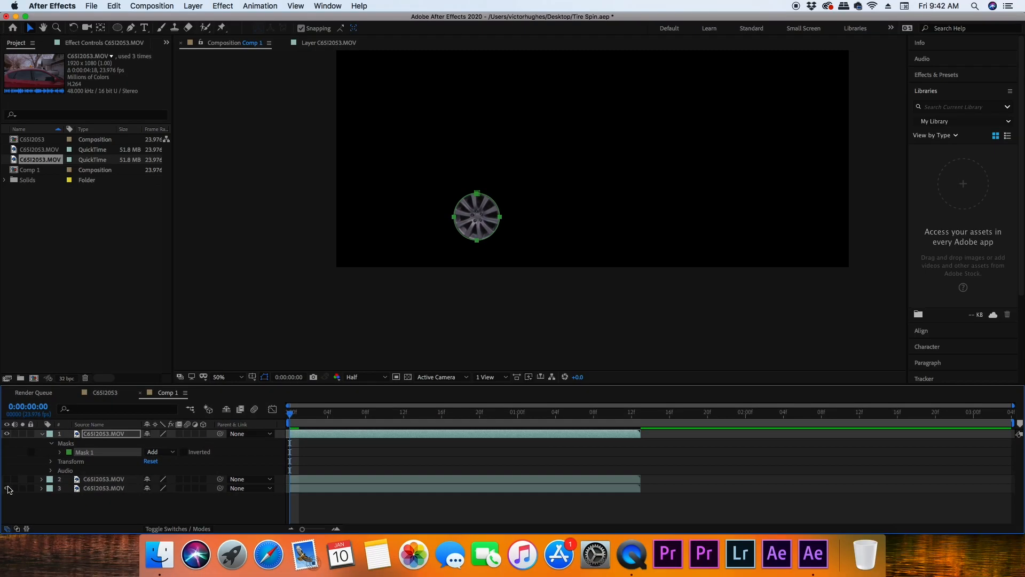
Show the bottom footage layer and draw a circular mask around the front wheel's rim on layer 2.
{"action": "left_click", "coordinate": [8, 488]}
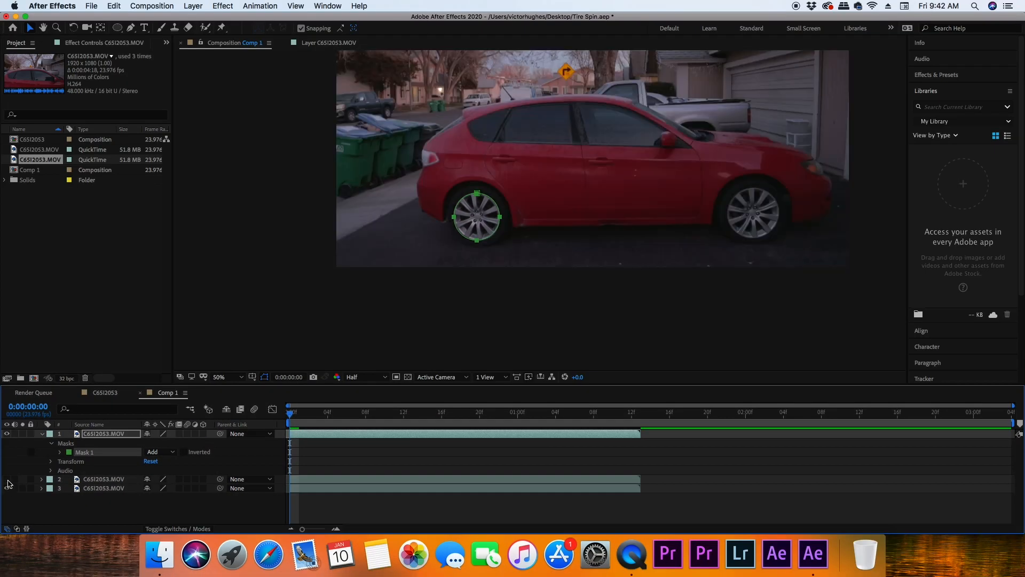
{"action": "left_click", "coordinate": [55, 479]}
{"action": "key", "text": "q"}
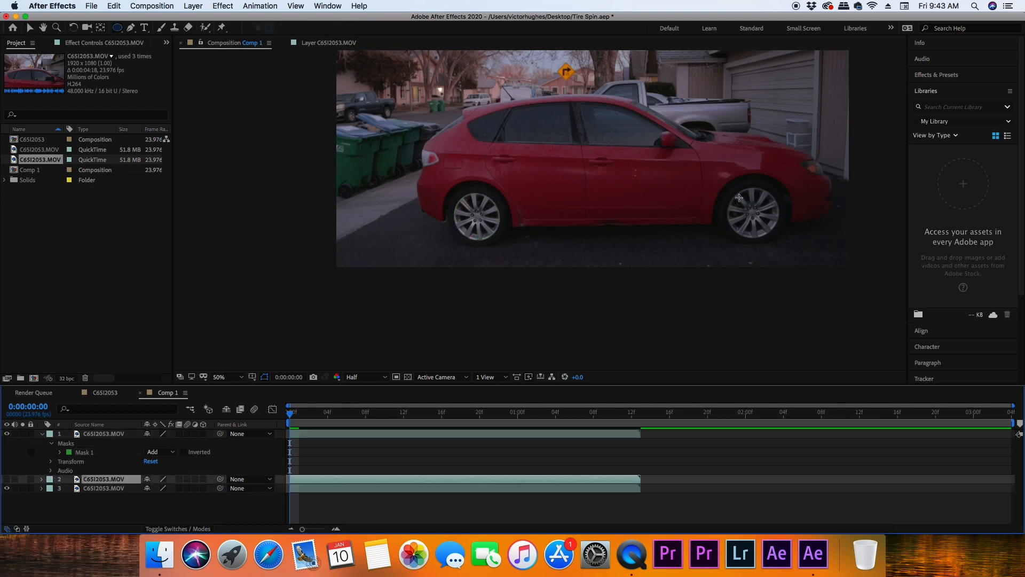
{"action": "left_click_drag", "start_coordinate": [732, 189], "coordinate": [733, 189]}
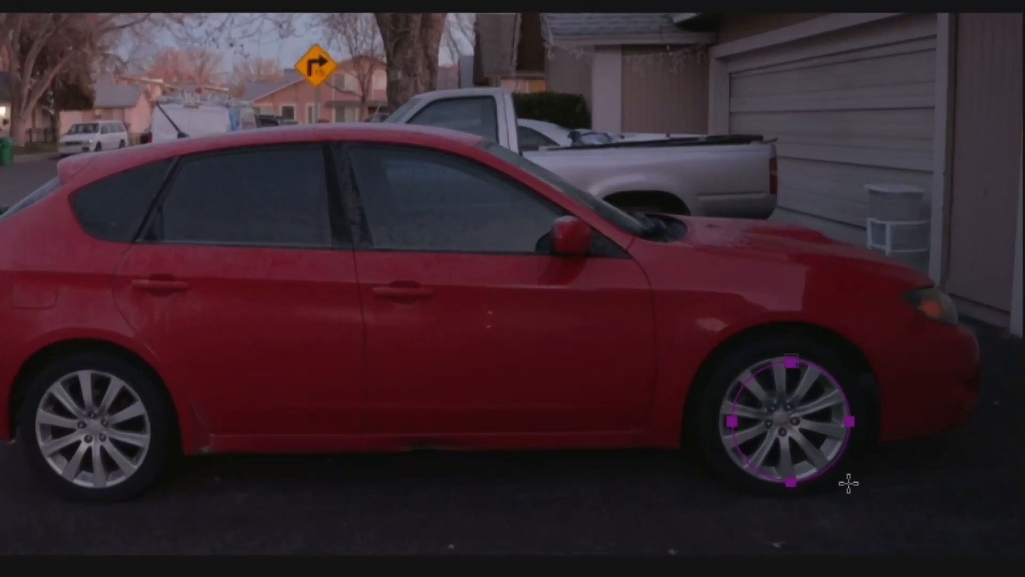
{"action": "left_click_drag", "start_coordinate": [850, 484], "coordinate": [851, 486]}
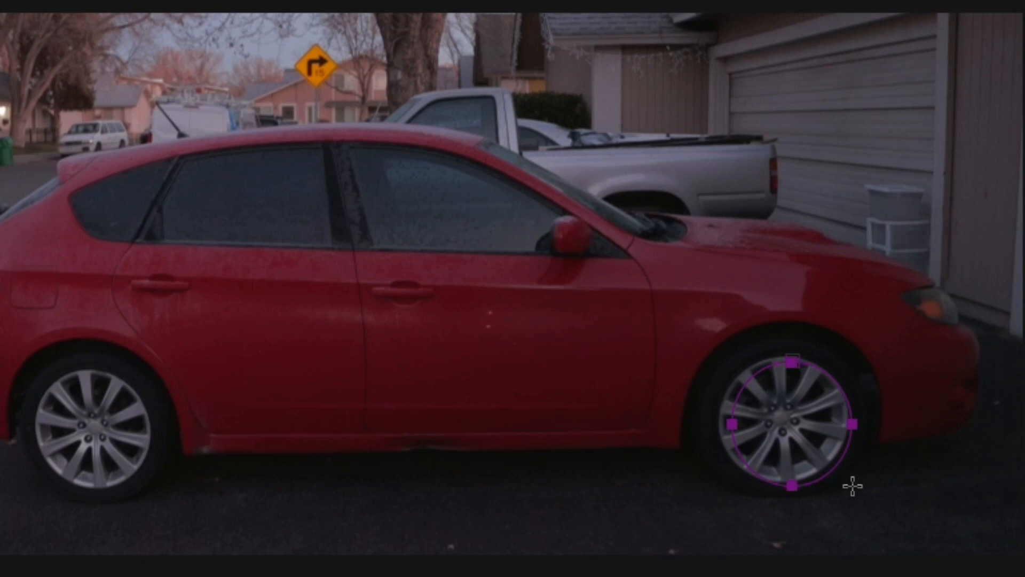
{"action": "left_click_drag", "start_coordinate": [853, 487], "coordinate": [846, 483]}
{"action": "key", "text": "v"}
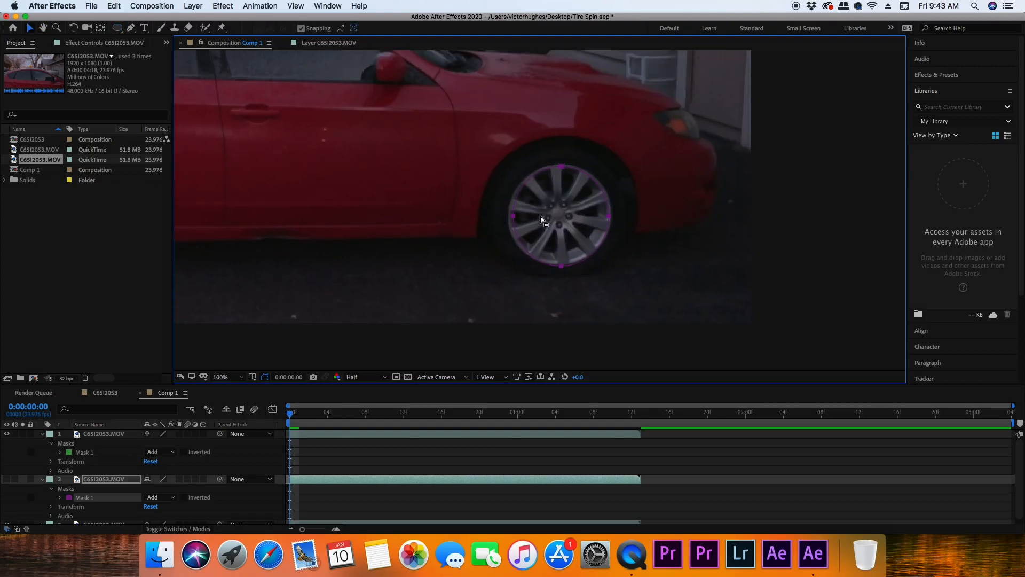
Adjust the front rim mask on layer 2 and set its Mask Expansion to 4.0 pixels, checking it with the bottom layer hidden.
{"action": "left_click", "coordinate": [540, 219]}
{"action": "left_click", "coordinate": [512, 208]}
{"action": "left_click", "coordinate": [455, 261]}
{"action": "left_click", "coordinate": [401, 450]}
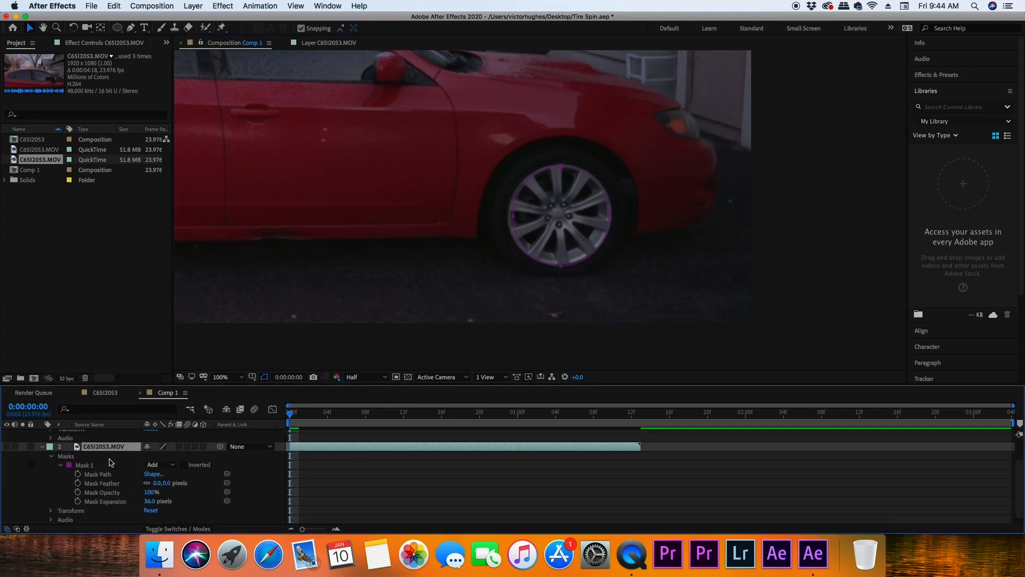
{"action": "scroll", "coordinate": [110, 462], "scroll_direction": "down", "scroll_amount": 1}
{"action": "left_click", "coordinate": [6, 519]}
{"action": "left_click", "coordinate": [6, 519]}
{"action": "left_click", "coordinate": [6, 519]}
{"action": "left_click", "coordinate": [7, 519]}
{"action": "left_click", "coordinate": [7, 519]}
{"action": "left_click_drag", "start_coordinate": [149, 492], "coordinate": [129, 487]}
Nudge the mask outline into line with the front rim's edge and show the bottom footage layer again.
{"action": "left_click_drag", "start_coordinate": [514, 216], "coordinate": [510, 215]}
{"action": "key", "text": "super+z"}
{"action": "double_click", "coordinate": [516, 208]}
{"action": "left_click", "coordinate": [106, 457]}
{"action": "left_click_drag", "start_coordinate": [514, 216], "coordinate": [511, 214]}
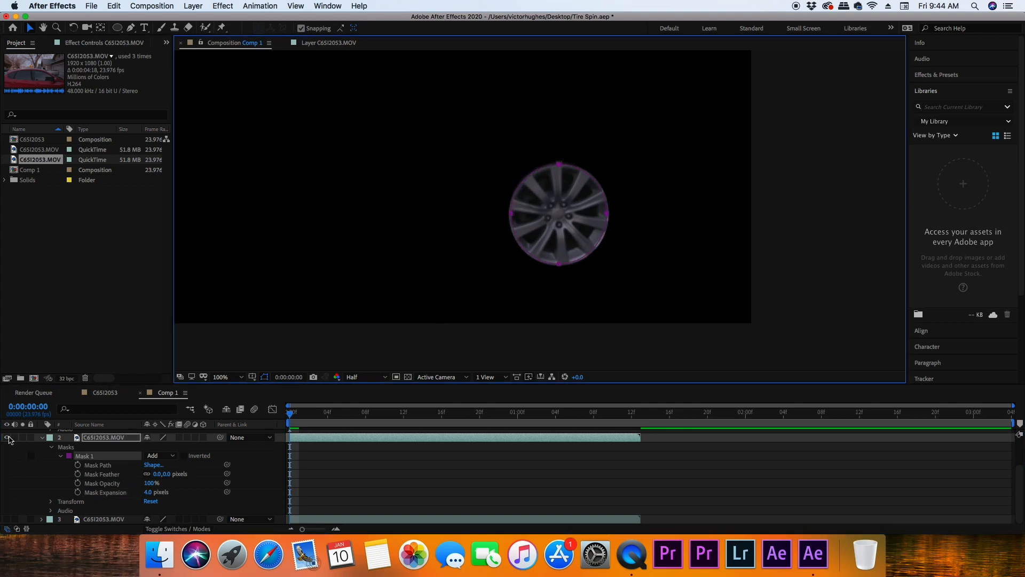
{"action": "left_click", "coordinate": [7, 519]}
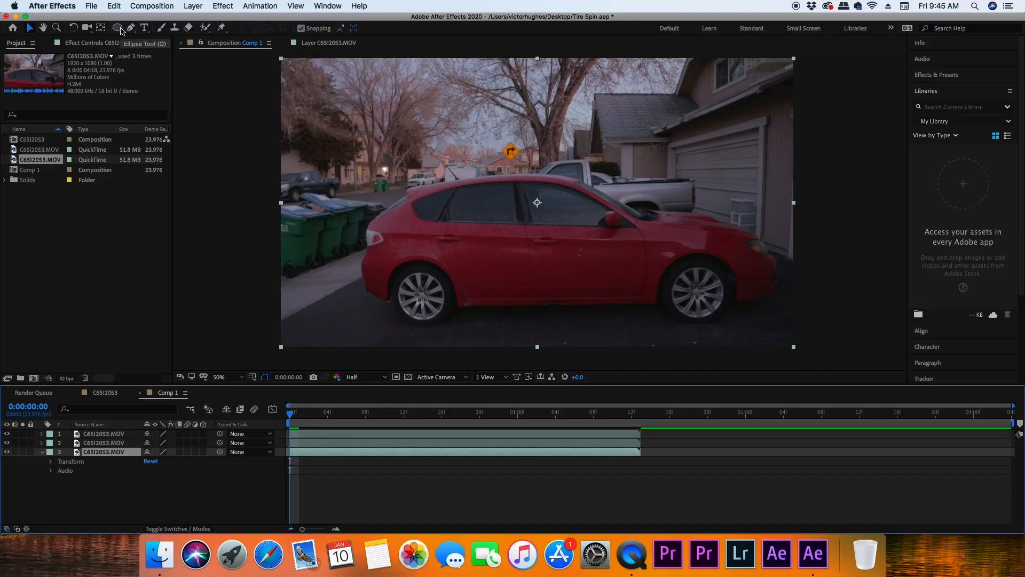
Draw a circular mask over the rear wheel's rim on layer 3 and set its mode to Subtract.
{"action": "left_click", "coordinate": [119, 28]}
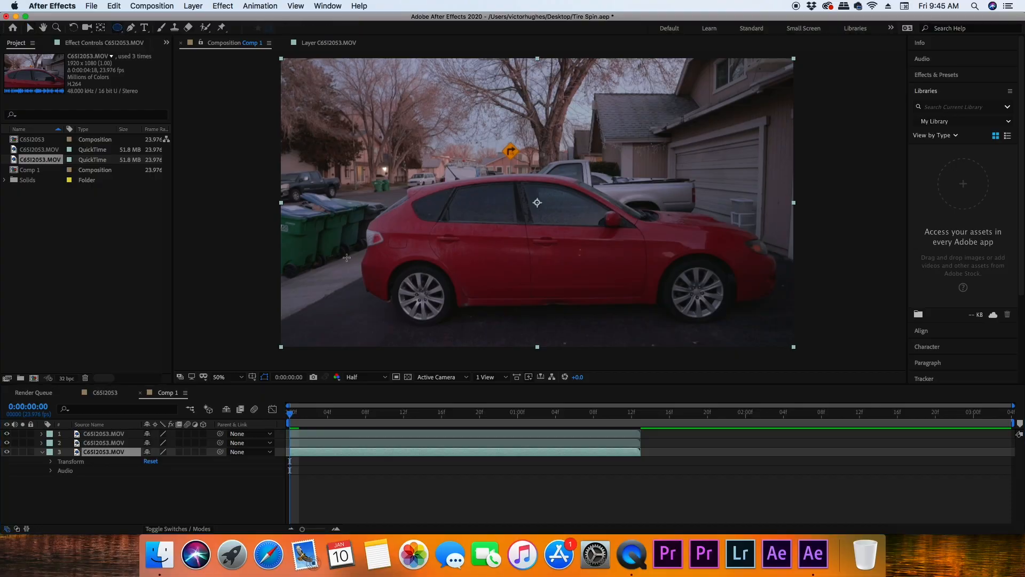
{"action": "mouse_move", "coordinate": [404, 278]}
{"action": "left_mouse_down"}
{"action": "mouse_move", "coordinate": [453, 323]}
{"action": "mouse_move", "coordinate": [399, 298]}
{"action": "left_mouse_up"}
{"action": "key", "text": "v"}
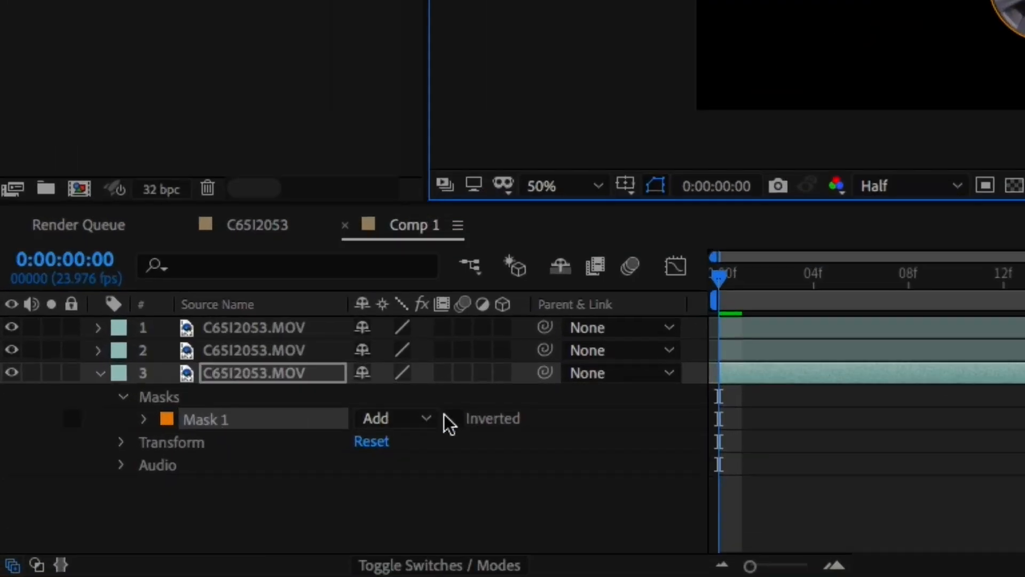
{"action": "left_click", "coordinate": [172, 469]}
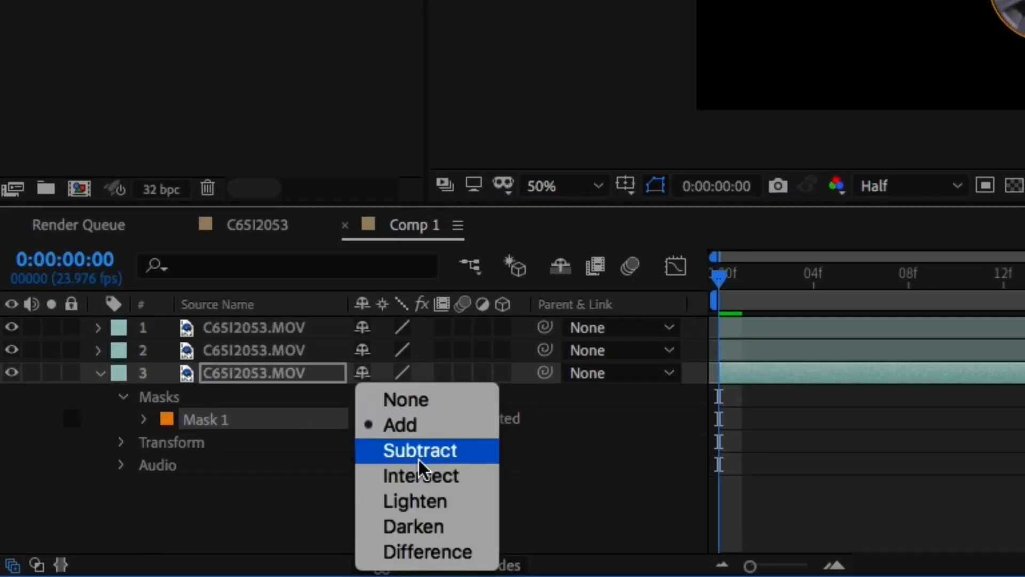
{"action": "left_click", "coordinate": [433, 452]}
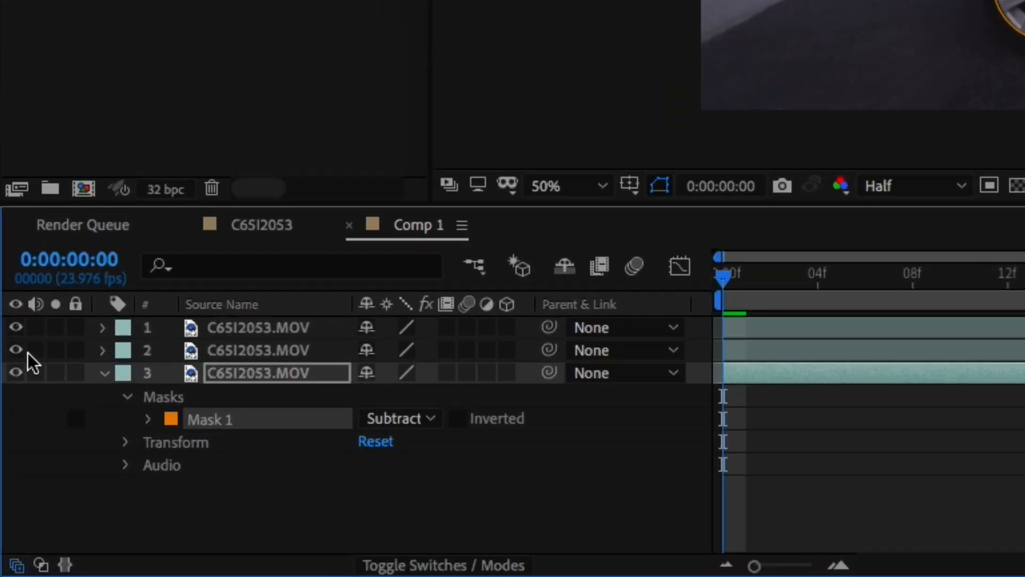
Hide layers 1 and 2, and cut the front rim out of layer 3 with a second circular mask set to Subtract.
{"action": "left_click_drag", "start_coordinate": [17, 350], "coordinate": [16, 327]}
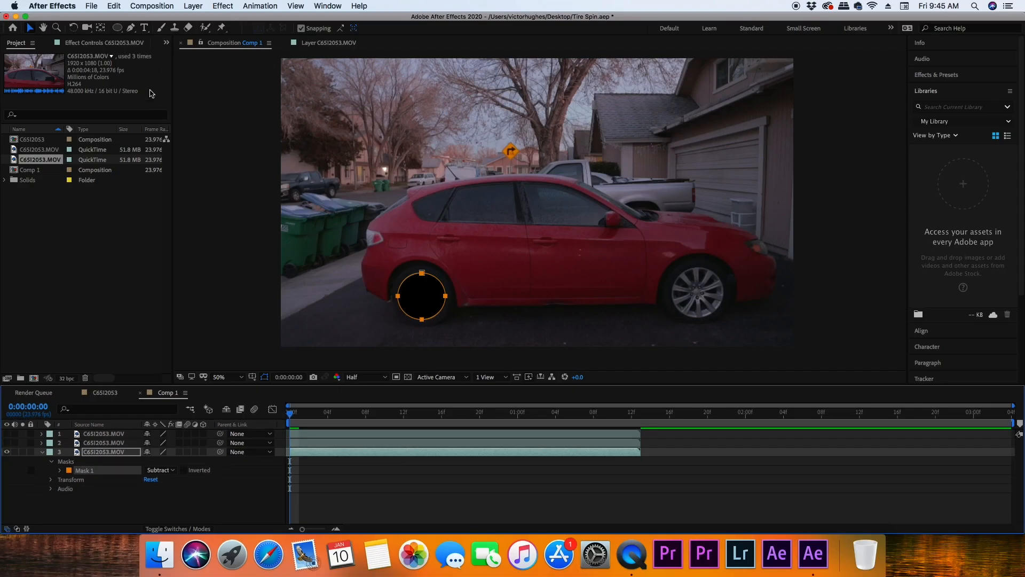
{"action": "left_click", "coordinate": [119, 27]}
{"action": "left_click_drag", "start_coordinate": [672, 268], "coordinate": [724, 319]}
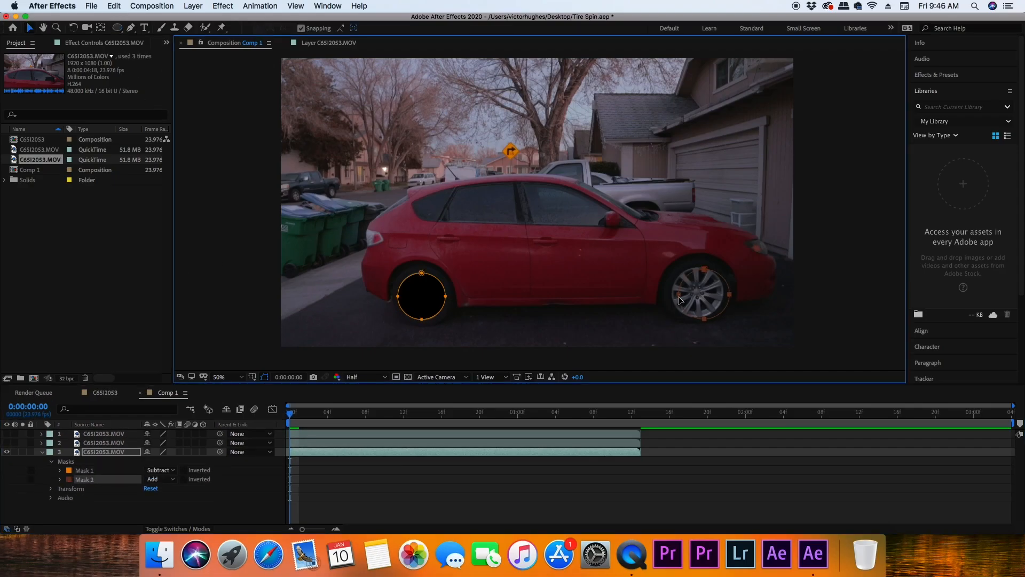
{"action": "key", "text": "s"}
Set the Mask Feather of both Mask 1 and Mask 2 on the bottom layer to 10 pixels.
{"action": "left_click", "coordinate": [59, 479]}
{"action": "left_click", "coordinate": [59, 470]}
{"action": "scroll", "coordinate": [46, 481], "scroll_direction": "down", "scroll_amount": 3}
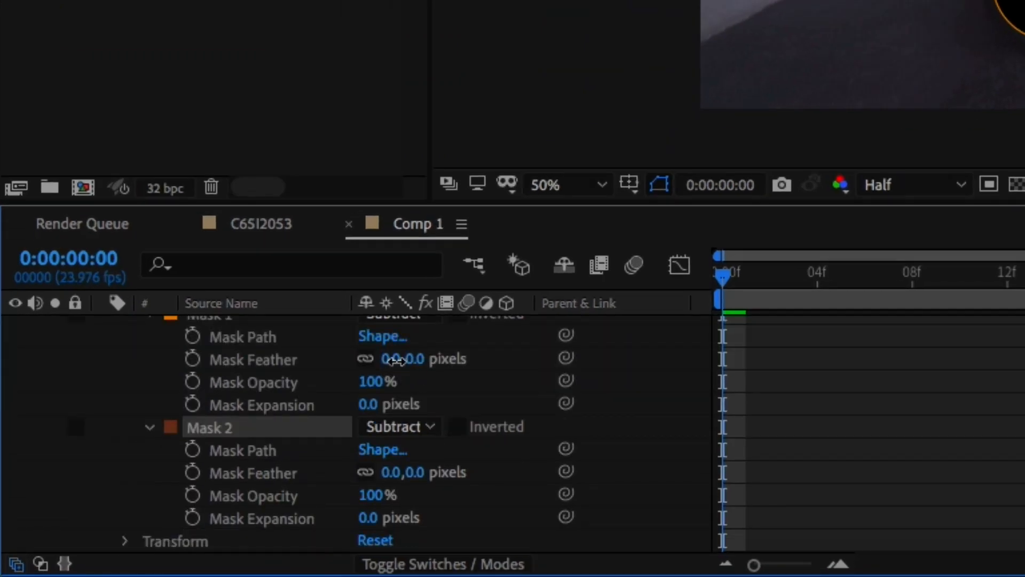
{"action": "left_click", "coordinate": [395, 360]}
{"action": "type", "text": "10"}
{"action": "key", "text": "Return"}
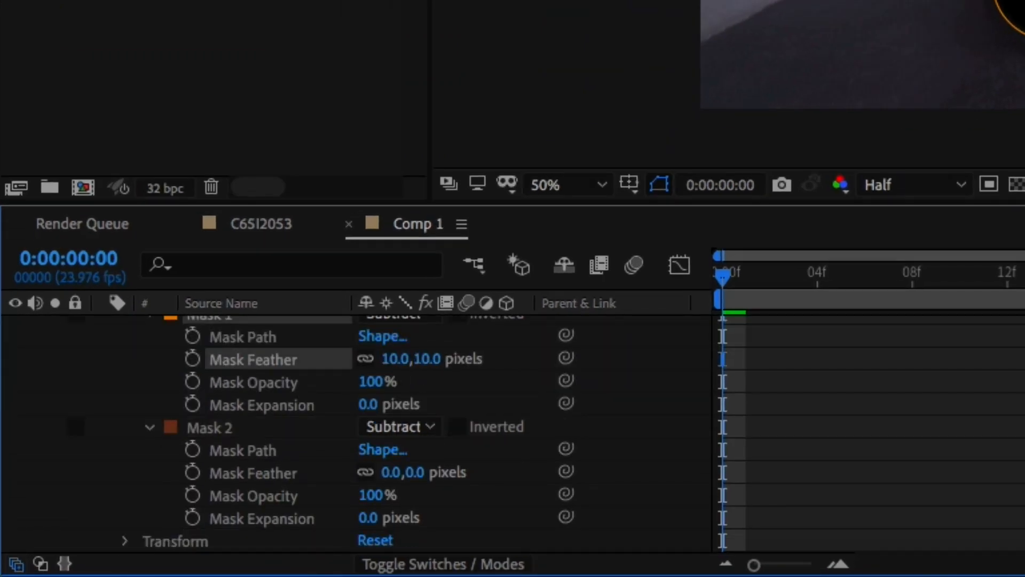
{"action": "left_click", "coordinate": [390, 472]}
{"action": "type", "text": "10"}
{"action": "key", "text": "Return"}
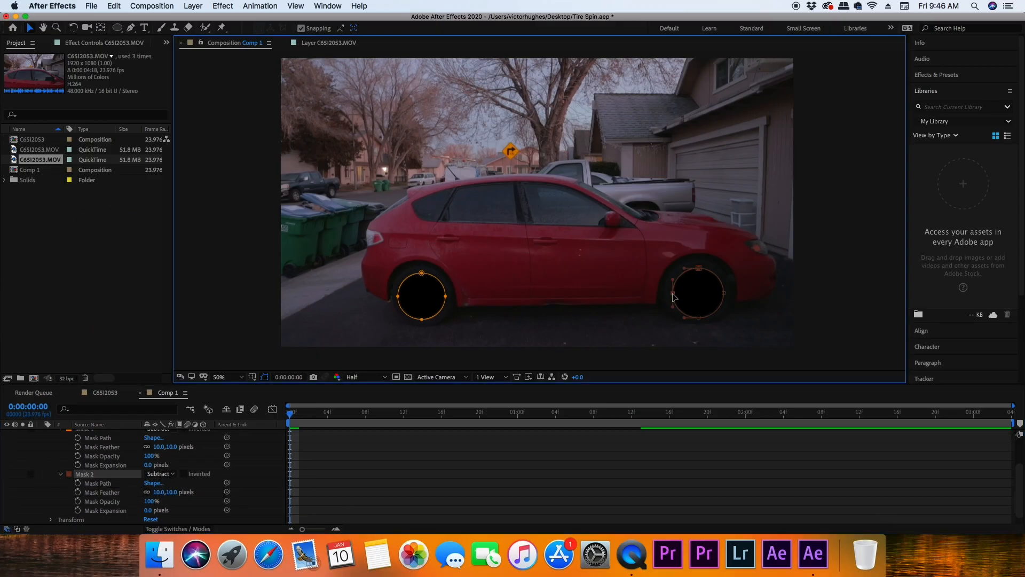
Track Mask 2 forward through the clip with the Position, Scale & Rotation method, and return to the first frame.
{"action": "left_click", "coordinate": [111, 473]}
{"action": "scroll", "coordinate": [111, 459], "scroll_direction": "up", "scroll_amount": 1}
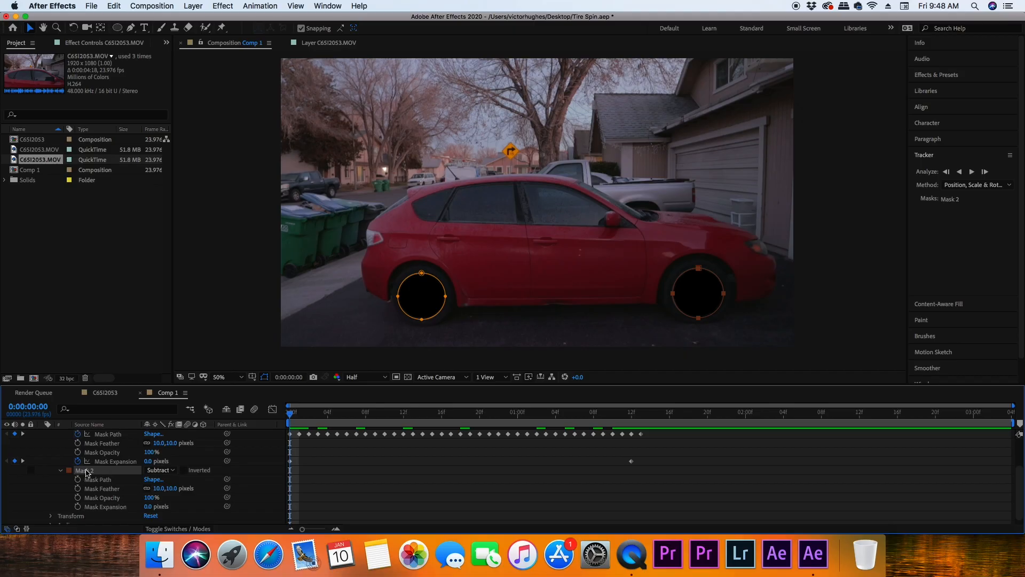
{"action": "right_click", "coordinate": [85, 472]}
{"action": "left_click", "coordinate": [96, 478]}
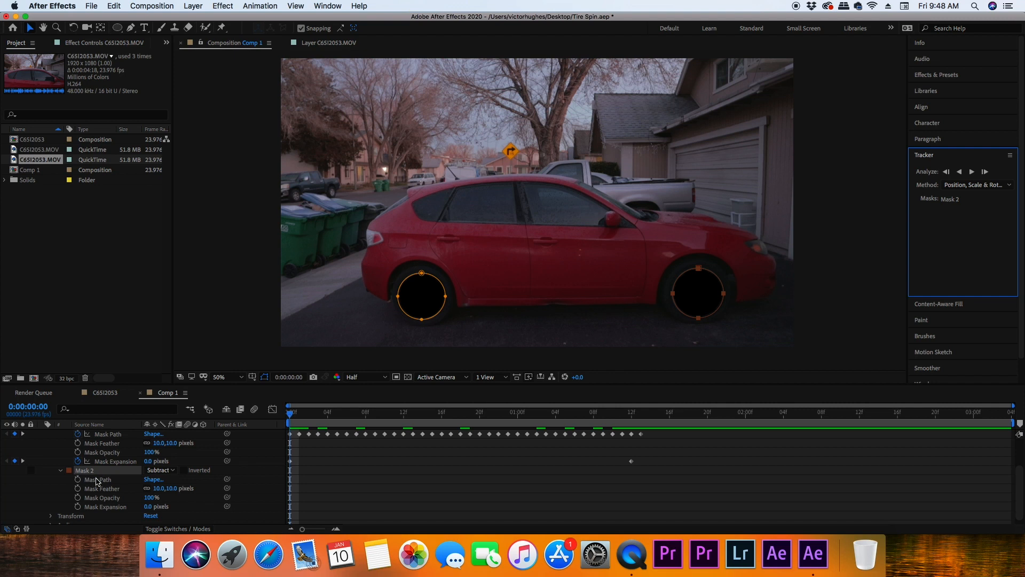
{"action": "left_click", "coordinate": [972, 172]}
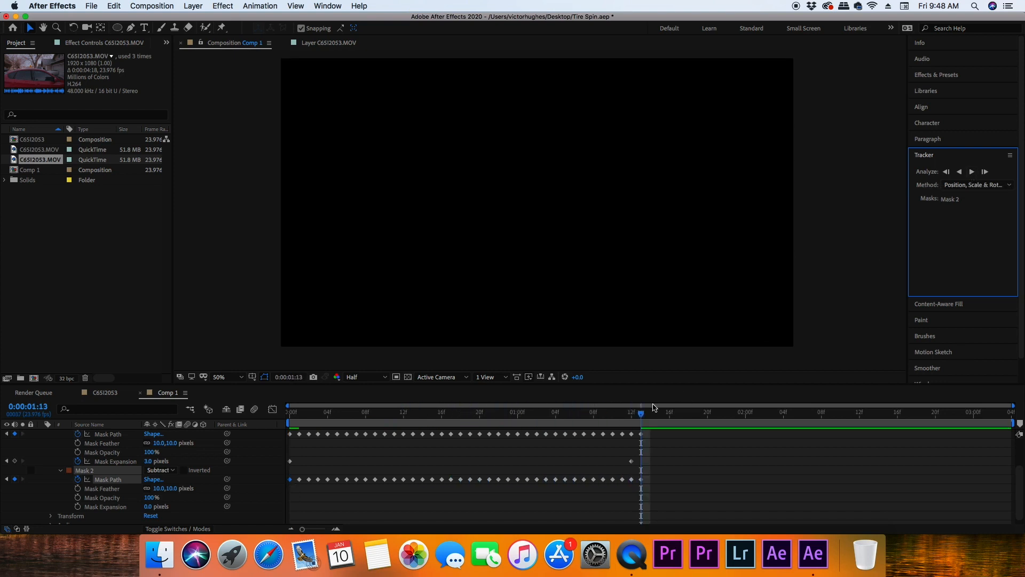
{"action": "left_click_drag", "start_coordinate": [642, 415], "coordinate": [259, 421]}
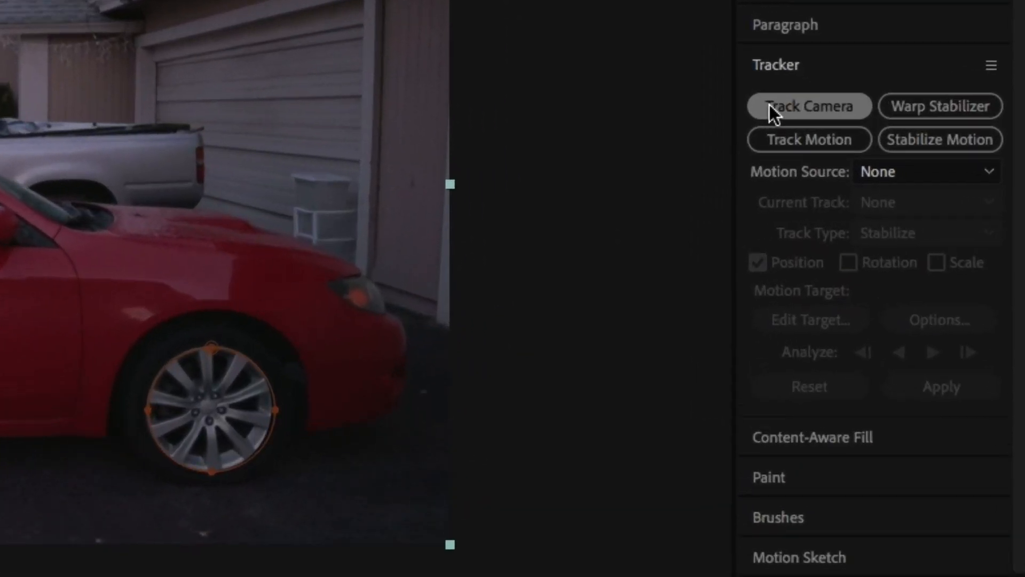
Run the 3D Camera Tracker on the bottom footage layer and create a null and camera from the track points on the rear wheel.
{"action": "left_click", "coordinate": [770, 106]}
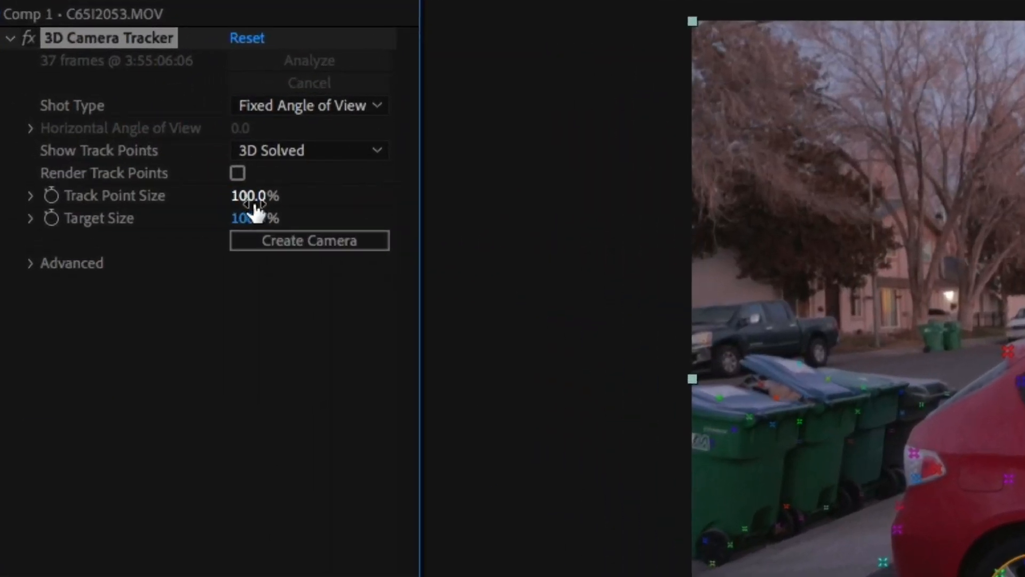
{"action": "left_click_drag", "start_coordinate": [276, 200], "coordinate": [309, 199]}
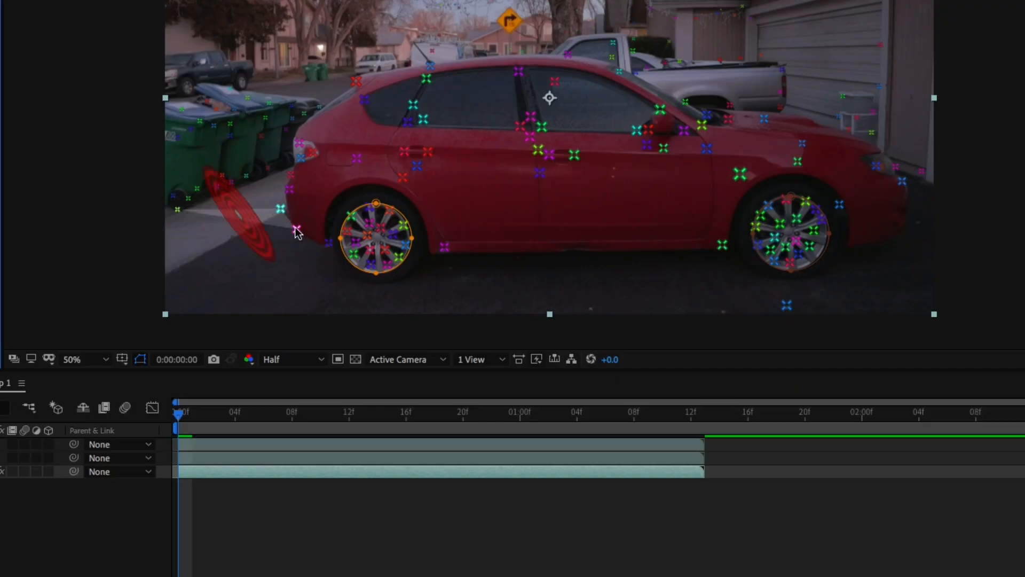
{"action": "right_click", "coordinate": [380, 241]}
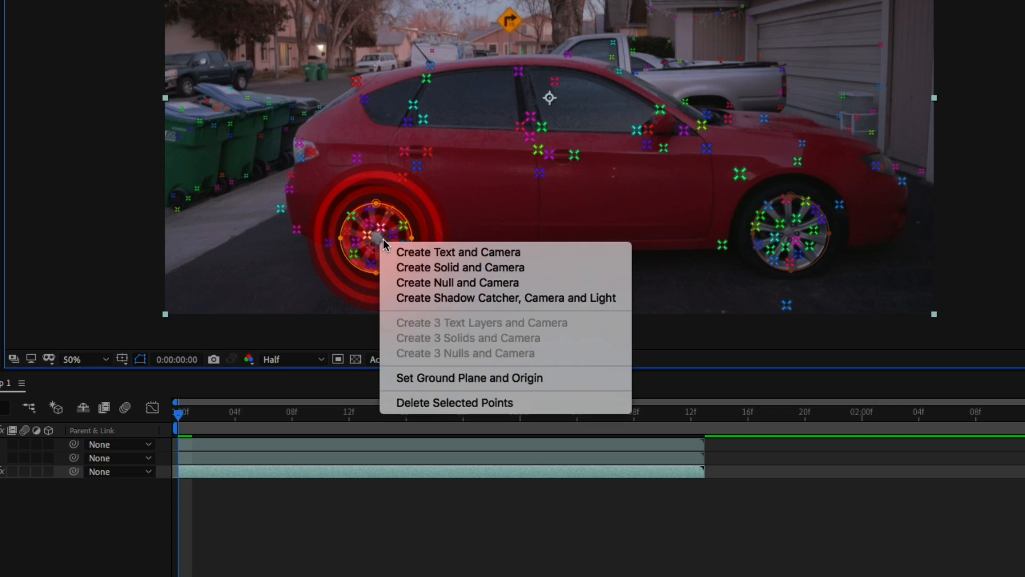
{"action": "left_click", "coordinate": [422, 286]}
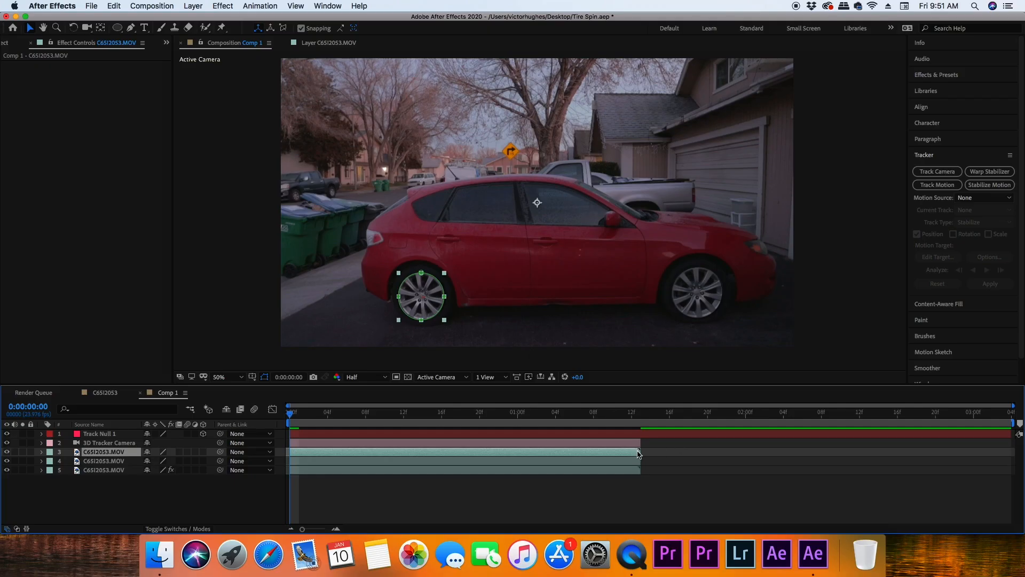
Freeze the rear rim layer on its first frame and extend the one-frame layer to the full clip length.
{"action": "left_click_drag", "start_coordinate": [637, 451], "coordinate": [531, 448]}
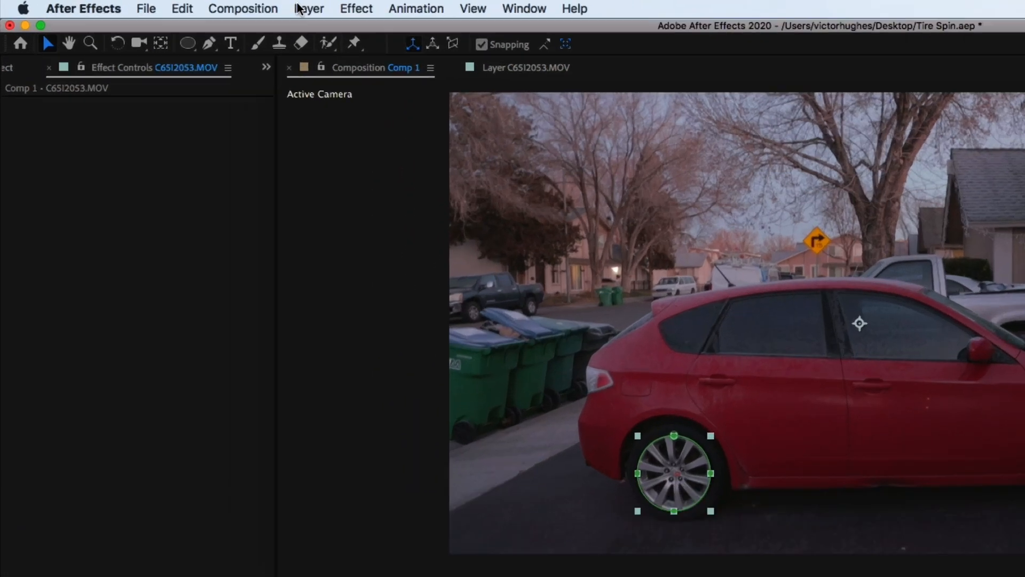
{"action": "left_click", "coordinate": [193, 5]}
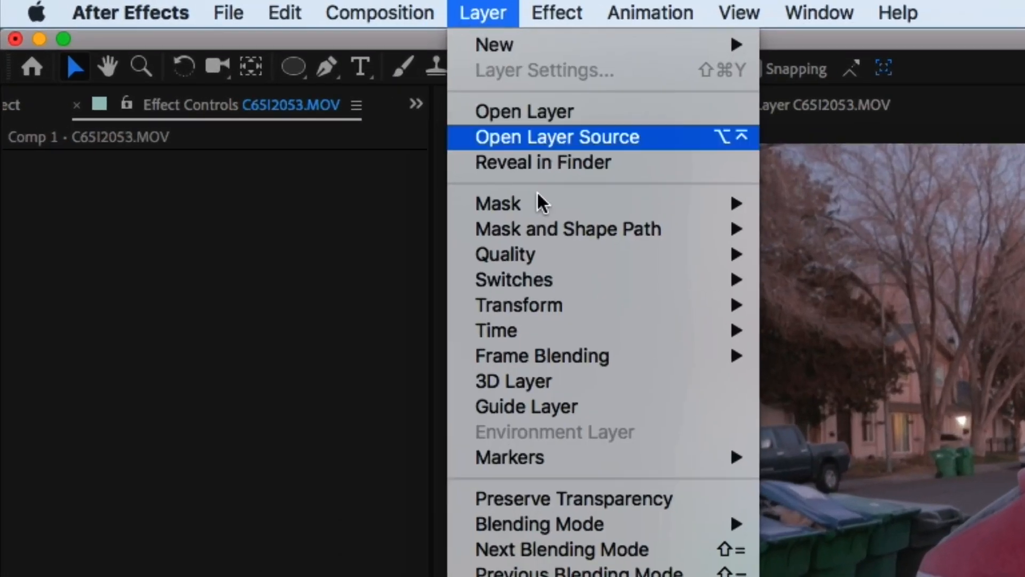
{"action": "mouse_move", "coordinate": [297, 137]}
{"action": "left_click", "coordinate": [839, 406]}
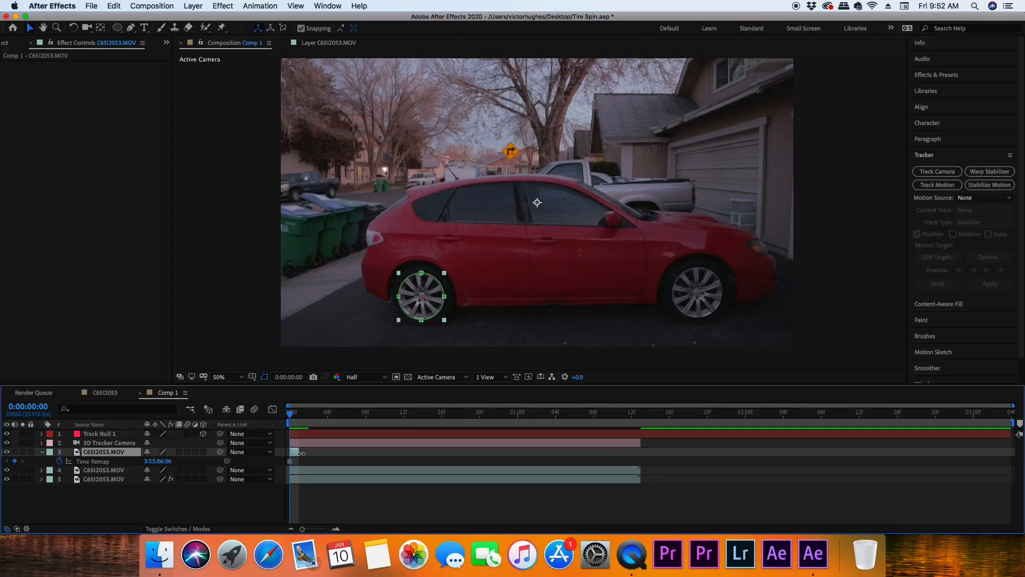
{"action": "left_click_drag", "start_coordinate": [302, 452], "coordinate": [632, 458]}
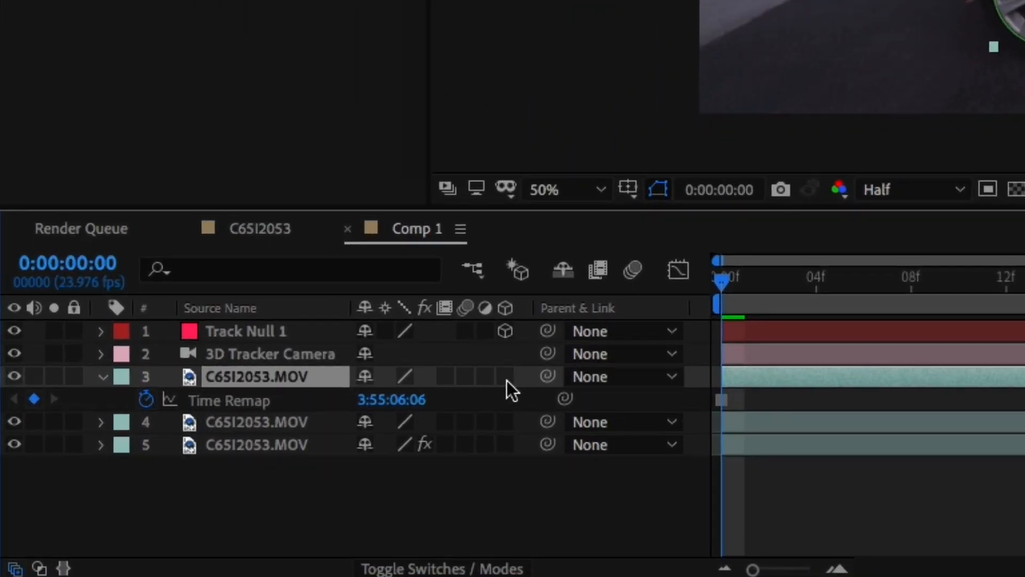
Make the rear rim layer 3D and parent it to Track Null 1, scrubbing the clip to check the motion.
{"action": "left_click", "coordinate": [228, 445]}
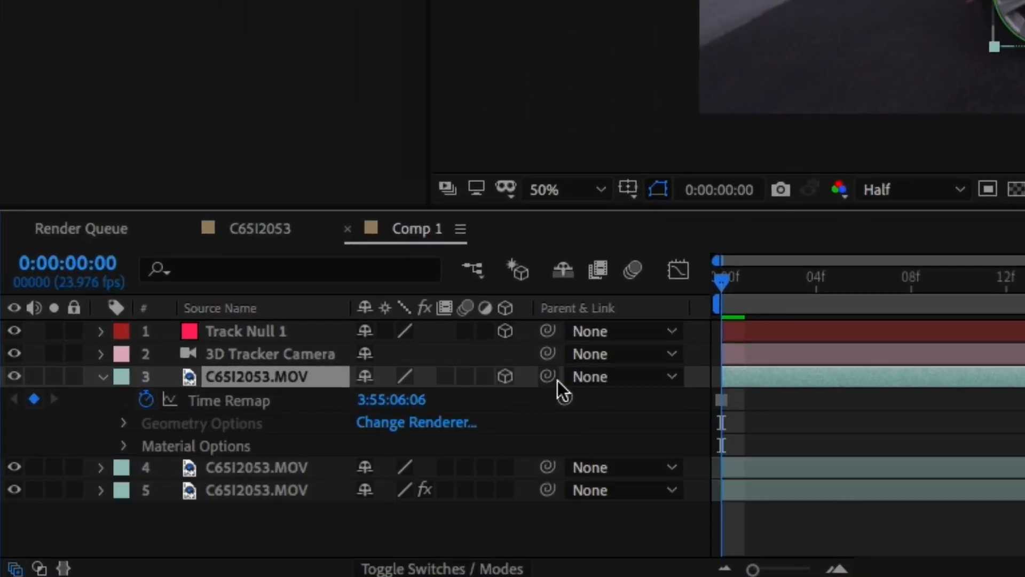
{"action": "left_click_drag", "start_coordinate": [550, 376], "coordinate": [589, 327]}
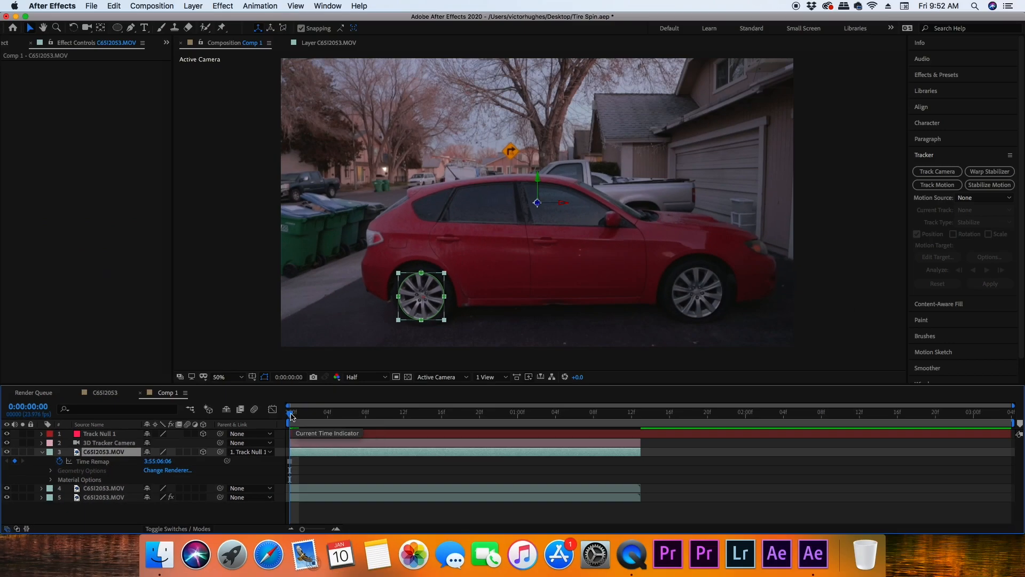
{"action": "left_click_drag", "start_coordinate": [291, 416], "coordinate": [635, 416]}
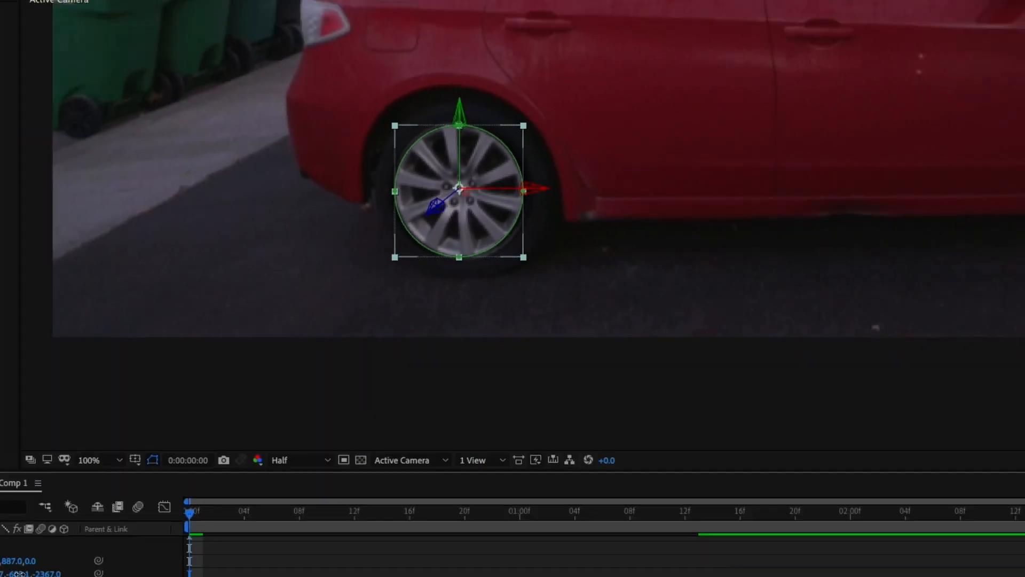
Keyframe the rear rim layer's position and scale at the first frame and at 0:00:01:12, there 882.7, -517.1, -2367.0 and 141%, covering the wheel.
{"action": "left_click_drag", "start_coordinate": [179, 454], "coordinate": [175, 454]}
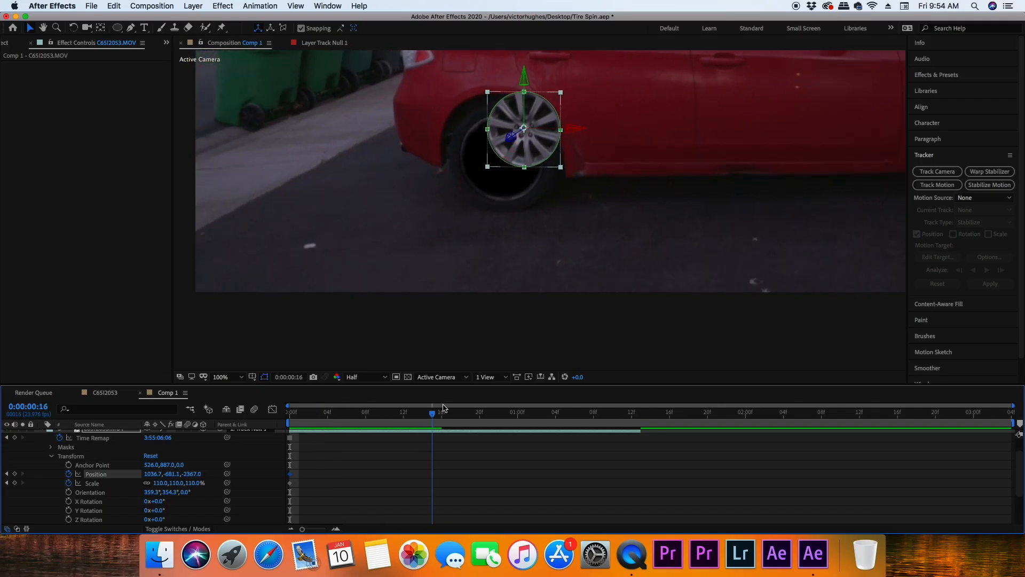
{"action": "left_click_drag", "start_coordinate": [443, 408], "coordinate": [632, 411]}
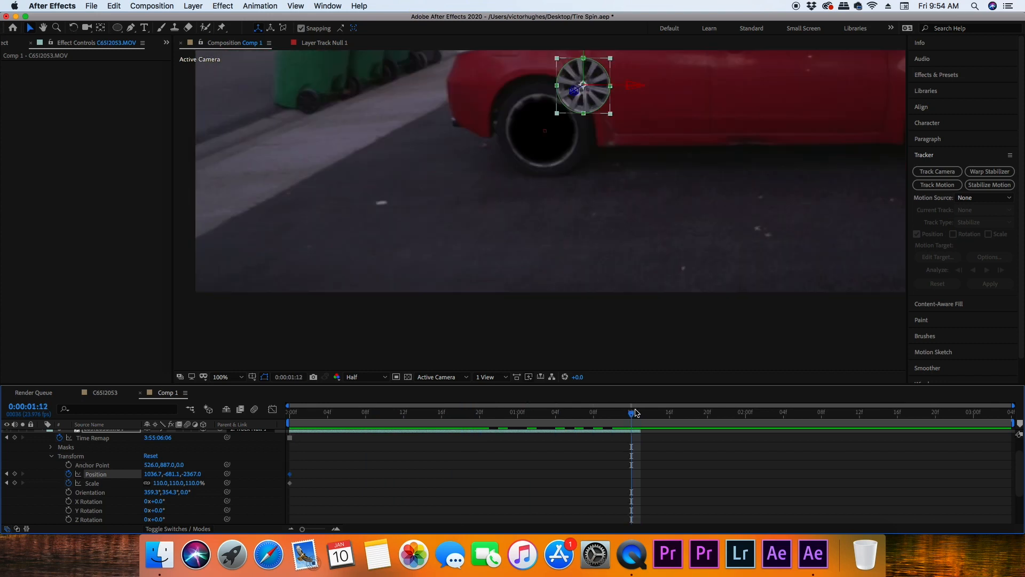
{"action": "key", "text": "h"}
{"action": "scroll", "coordinate": [578, 196], "scroll_direction": "down", "scroll_amount": 2}
{"action": "scroll", "coordinate": [578, 196], "scroll_direction": "up", "scroll_amount": 1}
{"action": "key", "text": "v"}
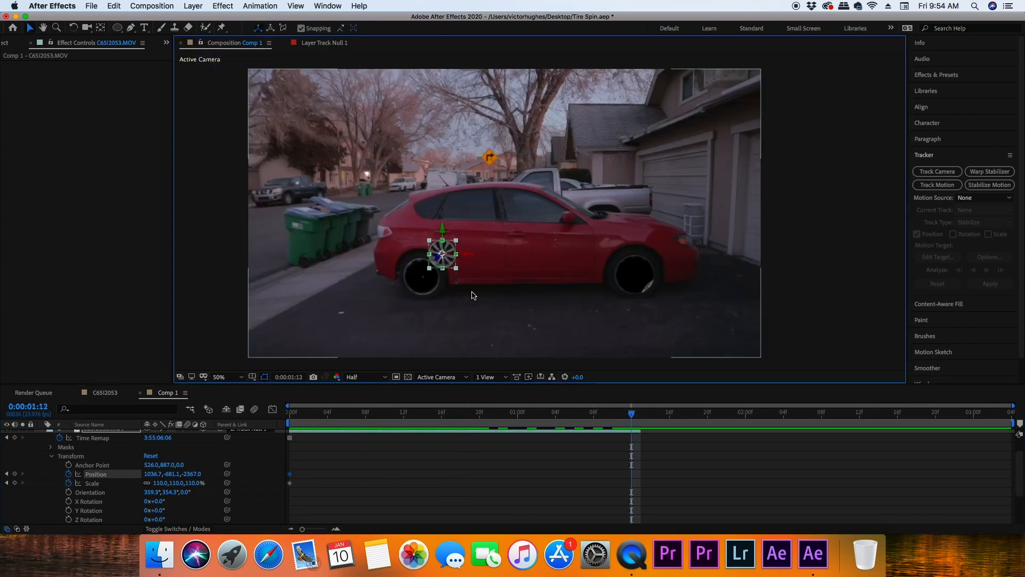
{"action": "left_click_drag", "start_coordinate": [490, 297], "coordinate": [502, 278]}
{"action": "left_click", "coordinate": [176, 474]}
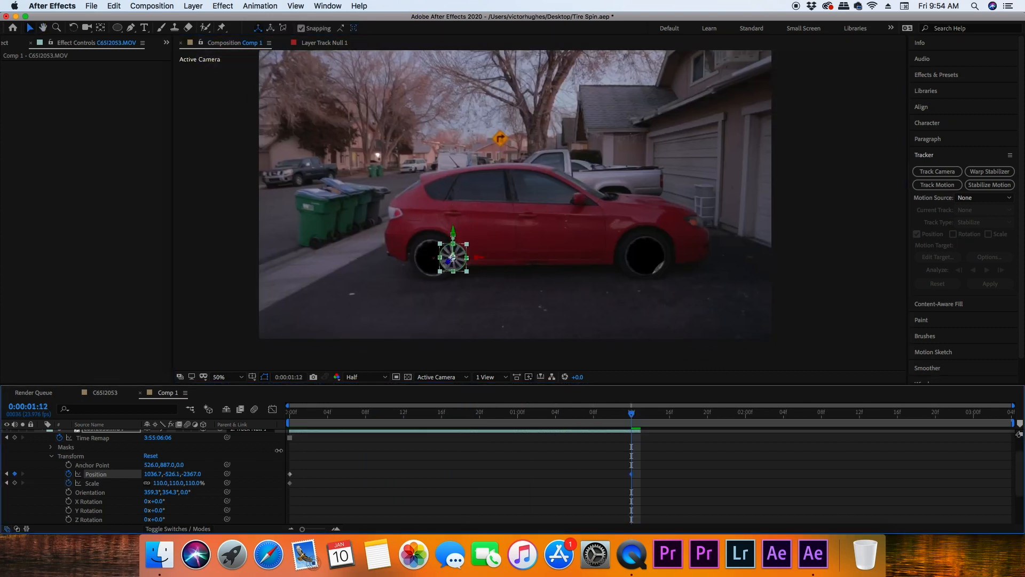
{"action": "key", "text": "period"}
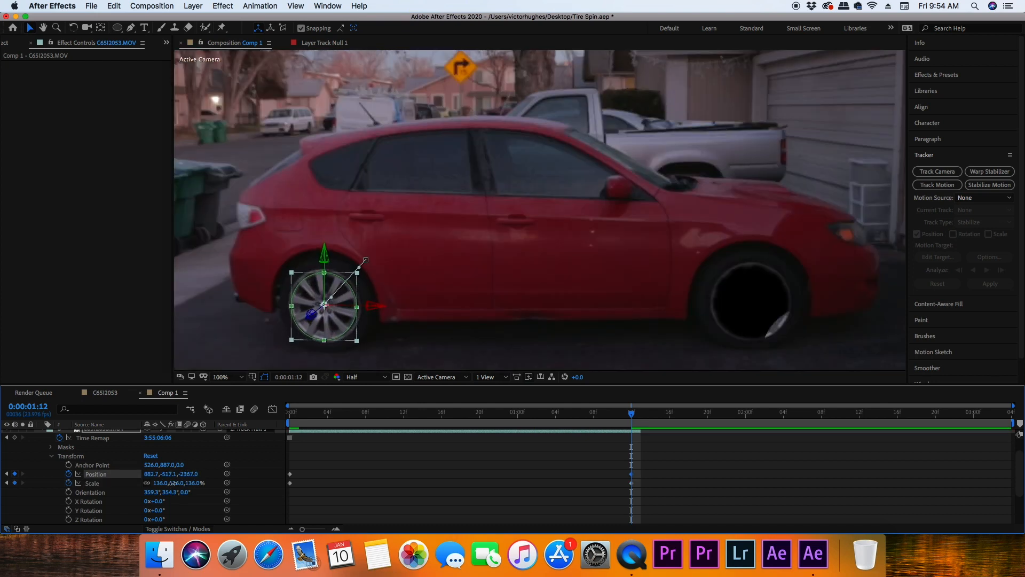
Add intermediate position keyframes aligning the rear rim layer with the wheel, including at 0:00:01:03, 0:00:00:14 and 0:00:01:09.
{"action": "left_click_drag", "start_coordinate": [640, 417], "coordinate": [552, 421]}
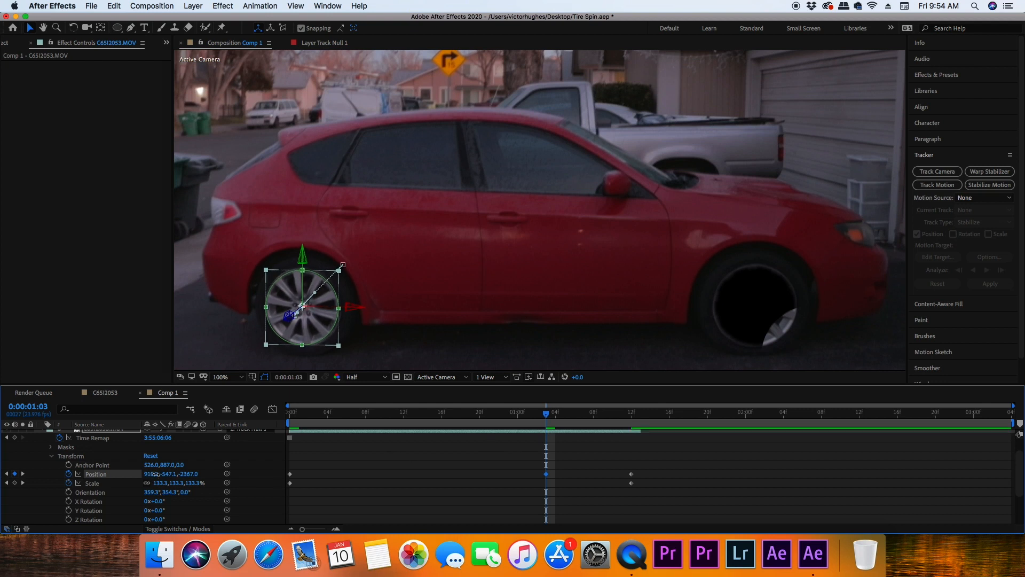
{"action": "left_click_drag", "start_coordinate": [630, 418], "coordinate": [424, 418]}
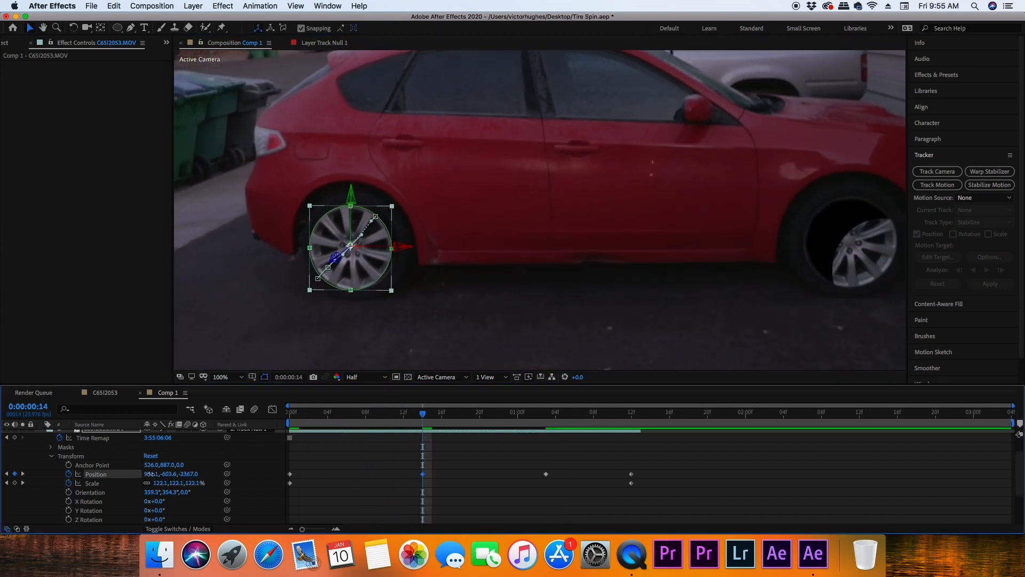
{"action": "left_click_drag", "start_coordinate": [420, 413], "coordinate": [267, 408]}
{"action": "scroll", "coordinate": [352, 466], "scroll_direction": "up", "scroll_amount": 3}
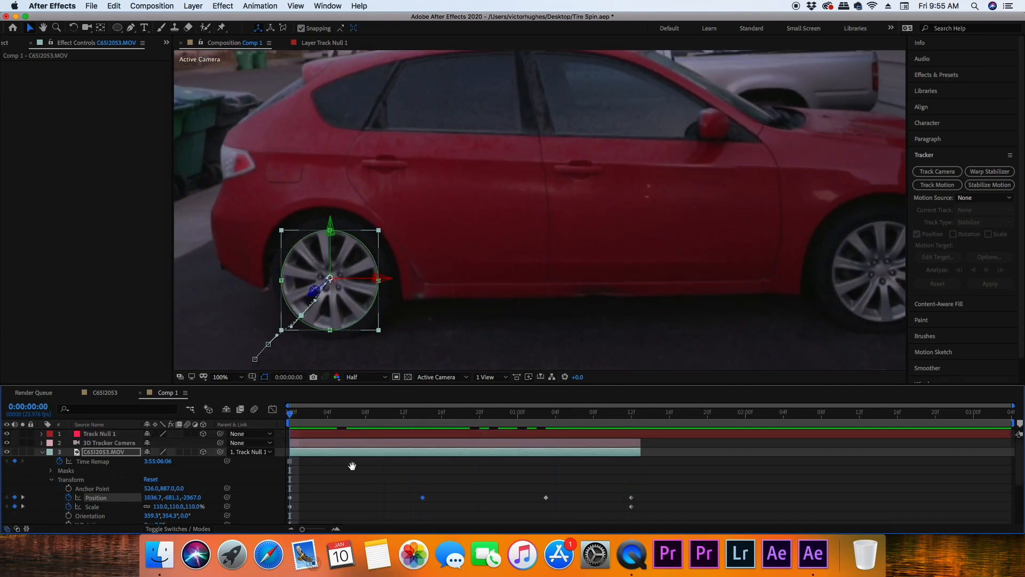
{"action": "key", "text": "space"}
{"action": "left_click_drag", "start_coordinate": [368, 414], "coordinate": [605, 428]}
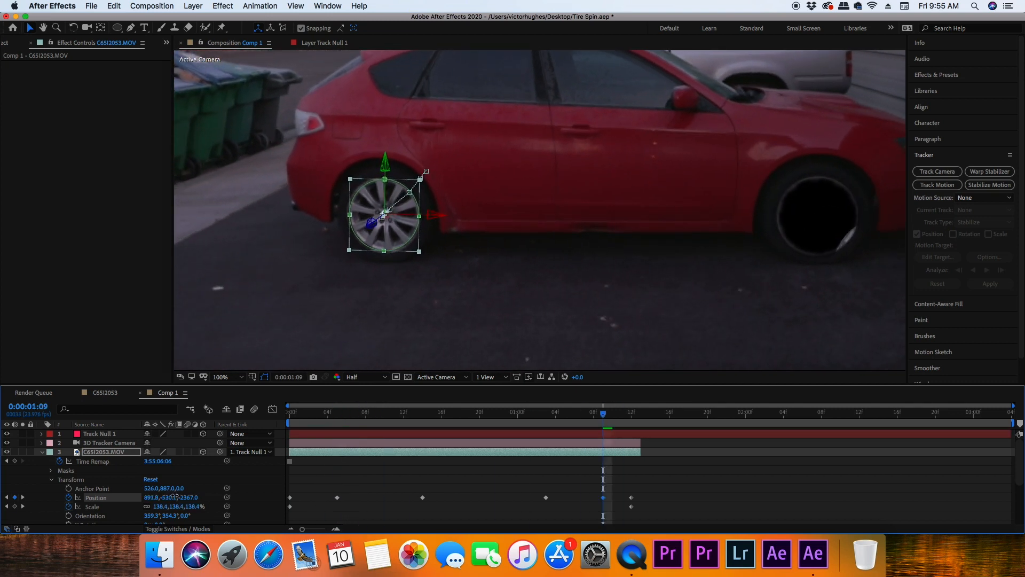
{"action": "left_click_drag", "start_coordinate": [599, 425], "coordinate": [290, 422]}
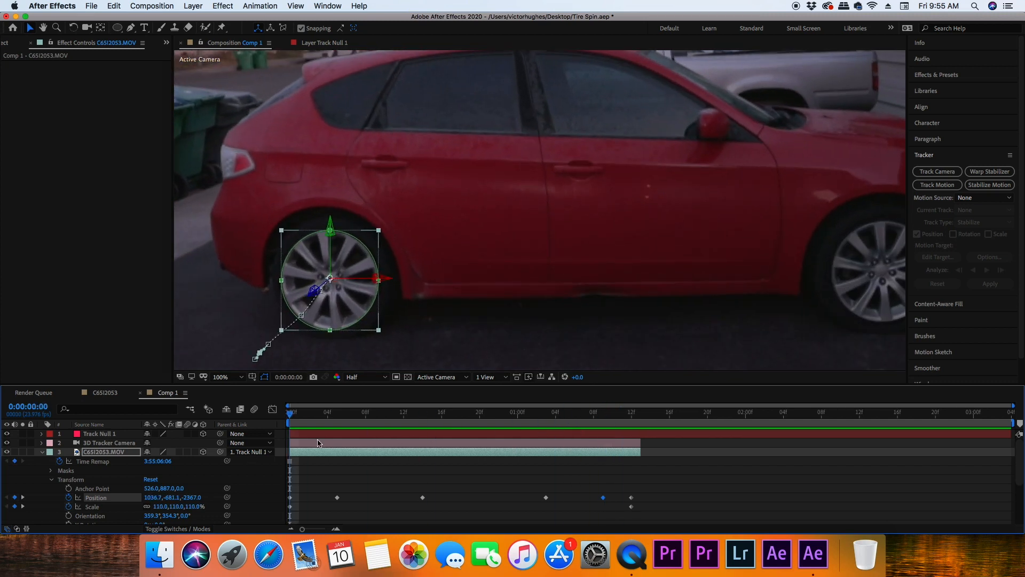
Keyframe the rear rim layer's Z Rotation from the first frame to 0:00:01:12 and enable motion blur for the layer, previewing the spin.
{"action": "left_click", "coordinate": [101, 445]}
{"action": "key", "text": "space"}
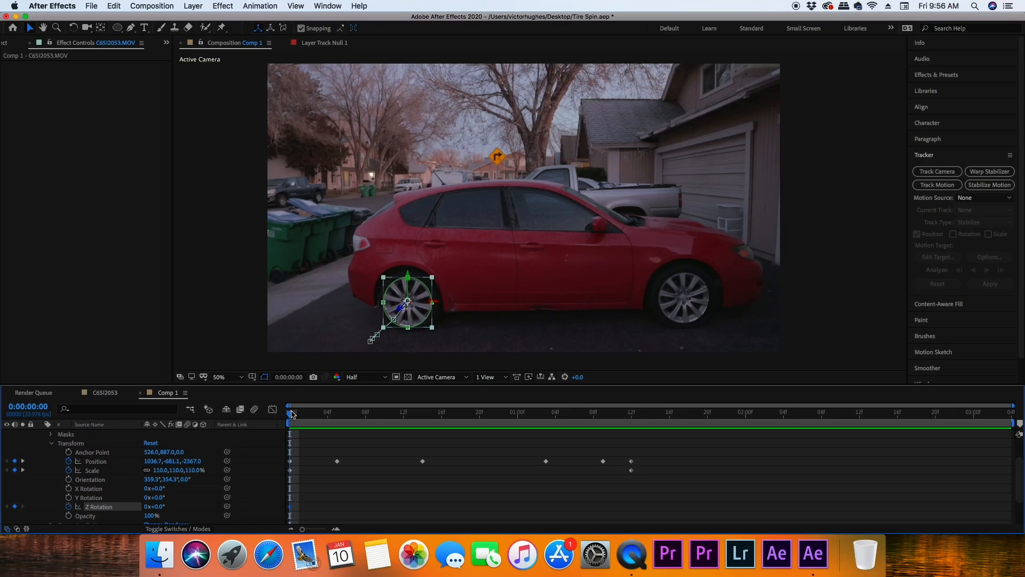
{"action": "left_click_drag", "start_coordinate": [292, 414], "coordinate": [630, 418]}
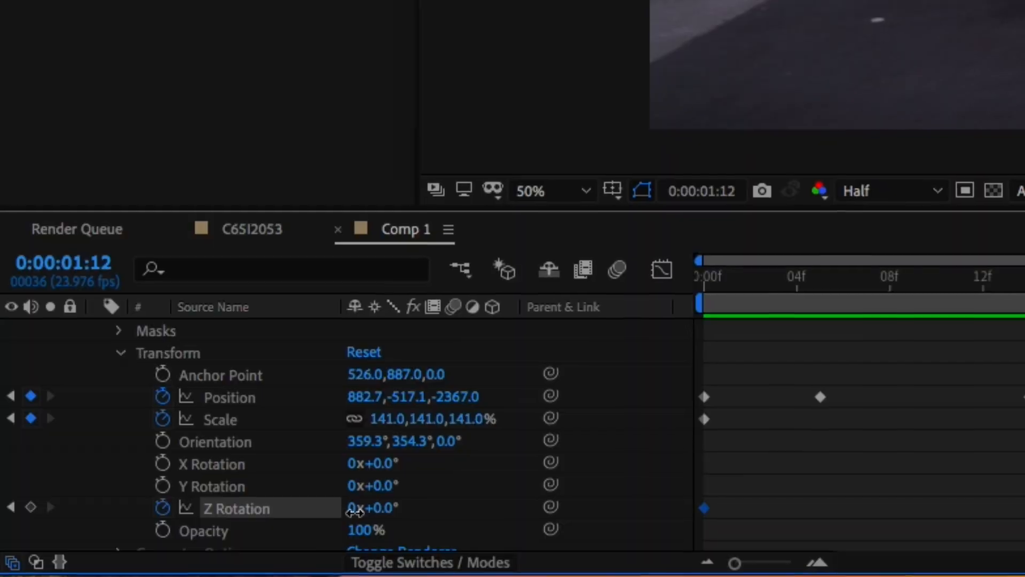
{"action": "left_click", "coordinate": [146, 506]}
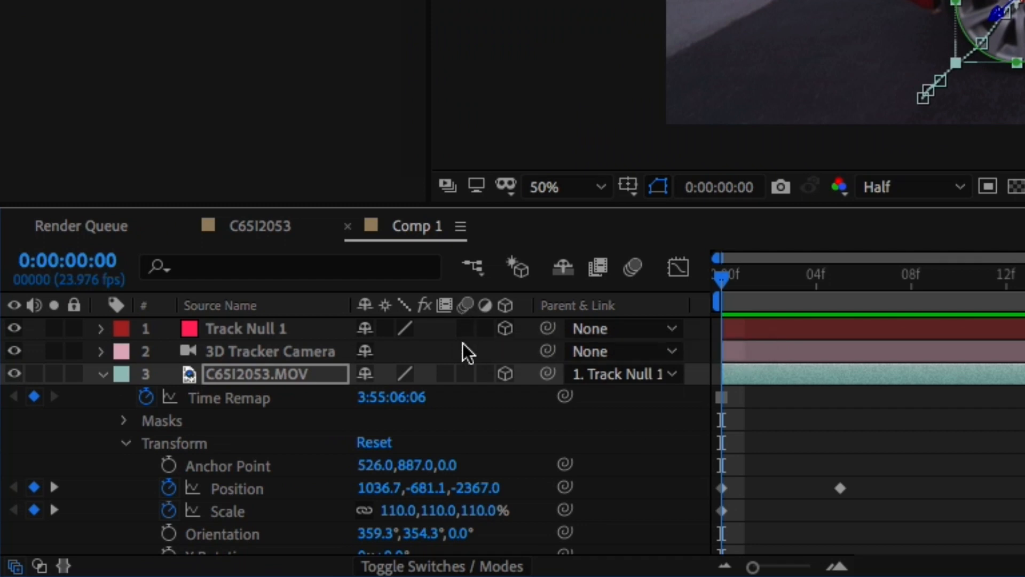
{"action": "left_click", "coordinate": [465, 373]}
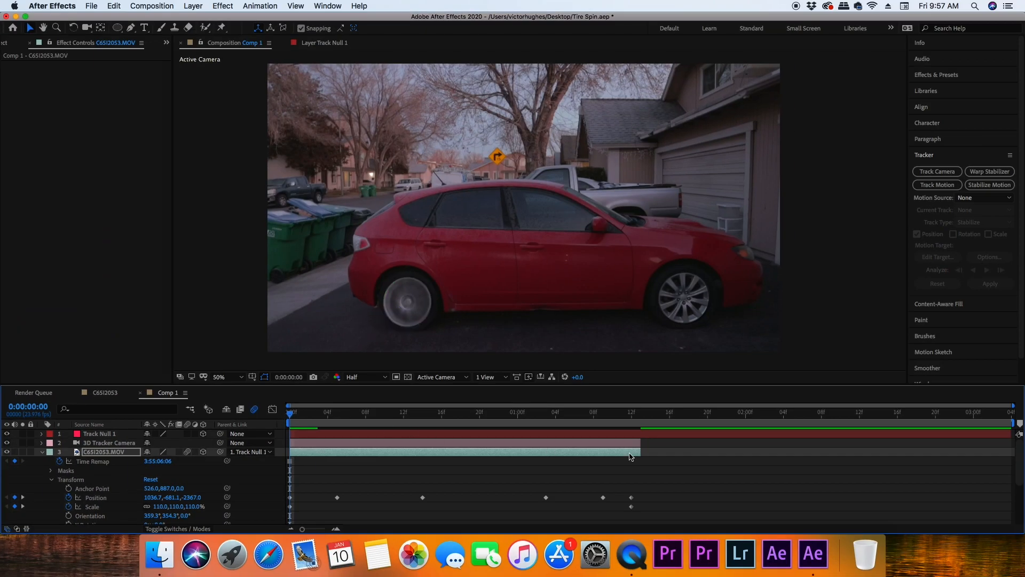
{"action": "key", "text": "space"}
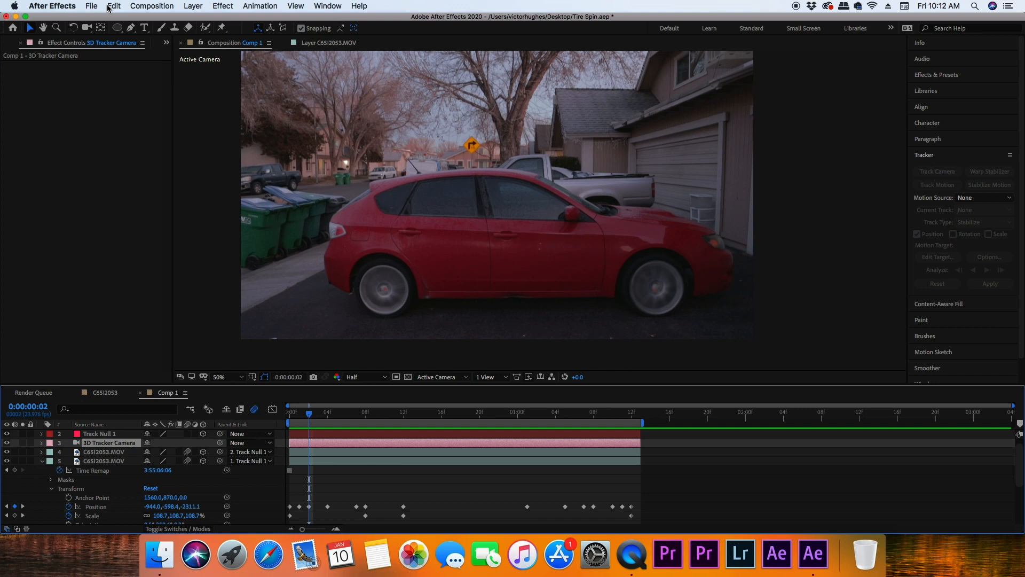
Add the finished composition Comp 1 to the Render Queue.
{"action": "left_click", "coordinate": [96, 7]}
{"action": "mouse_move", "coordinate": [122, 168]}
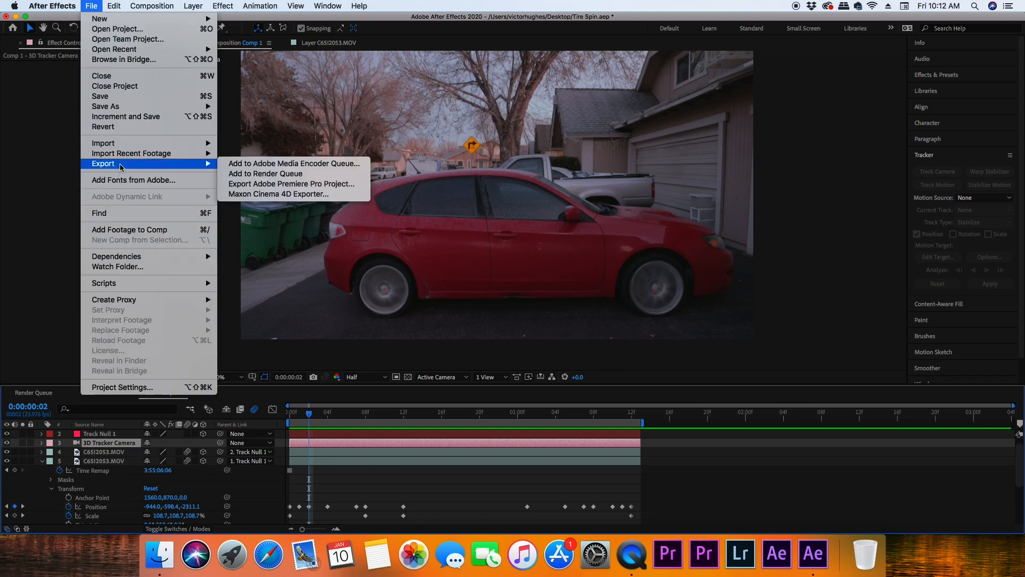
{"action": "left_click", "coordinate": [251, 174]}
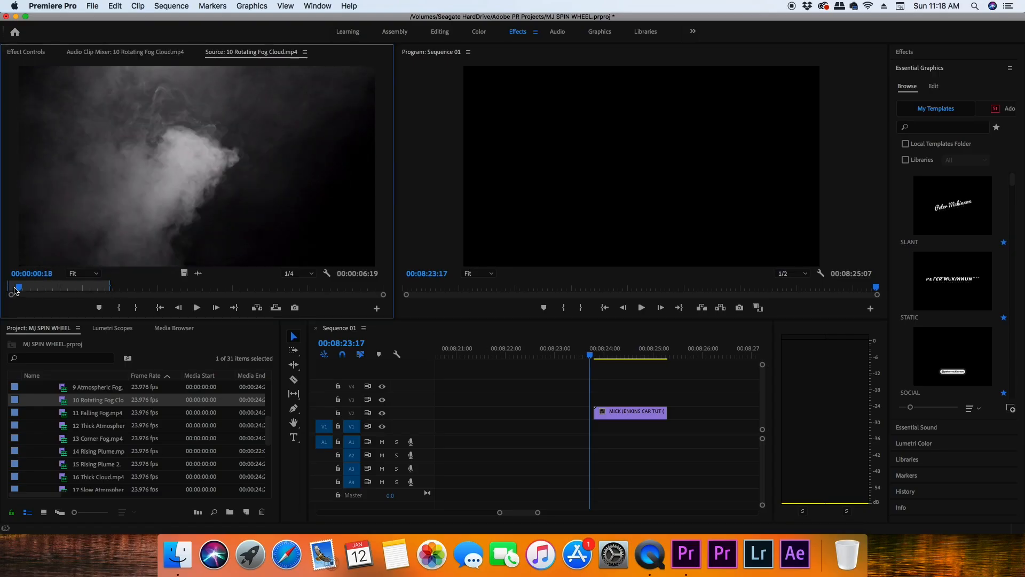
Switch to Premiere Pro and keyframe the masked 10 Rotating Fog Cloud layer so the smoke follows the car's rear wheel.
{"action": "left_click_drag", "start_coordinate": [35, 290], "coordinate": [74, 289]}
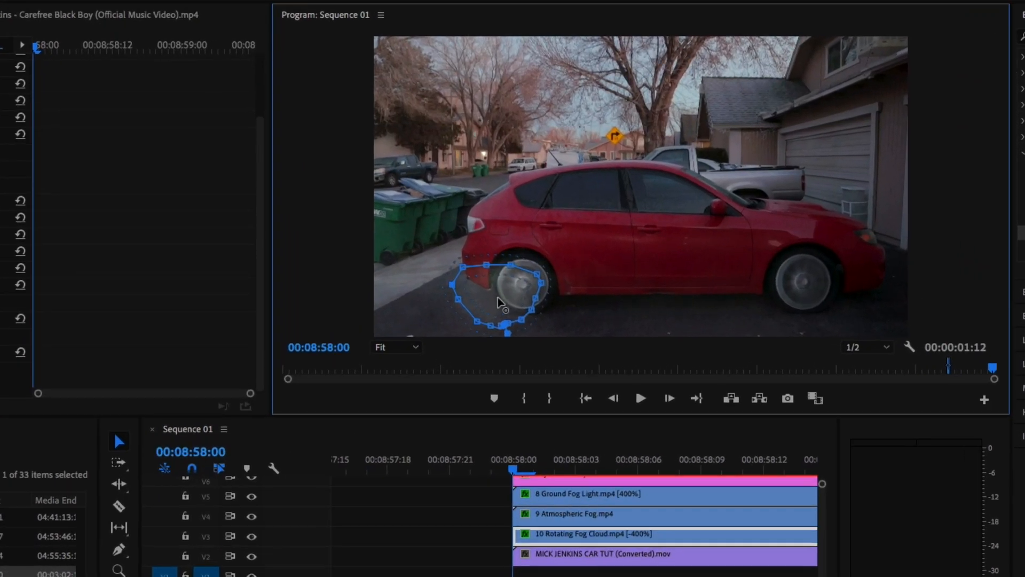
{"action": "left_click_drag", "start_coordinate": [498, 297], "coordinate": [493, 298]}
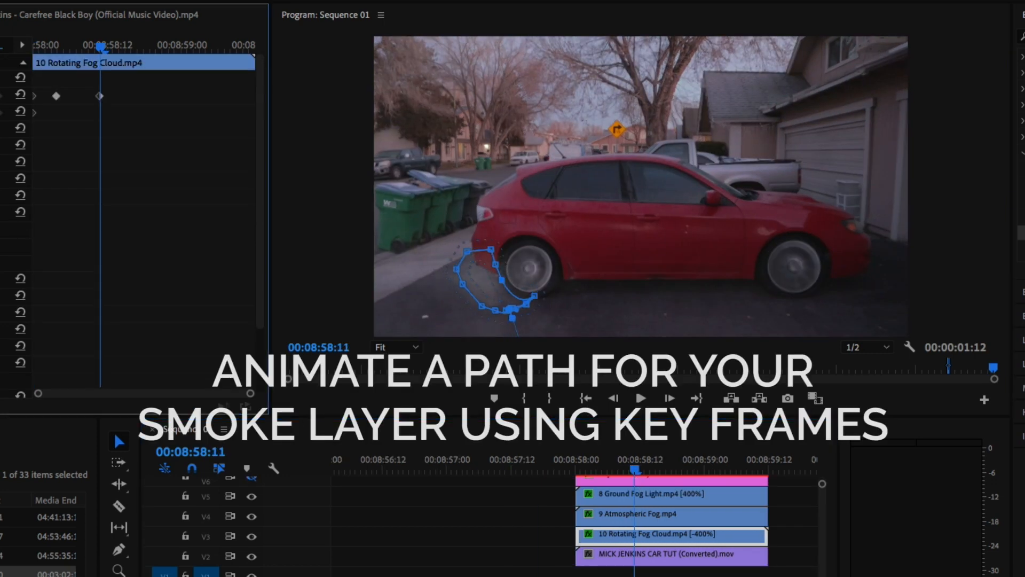
{"action": "left_click_drag", "start_coordinate": [656, 470], "coordinate": [726, 484]}
{"action": "key", "text": "Down"}
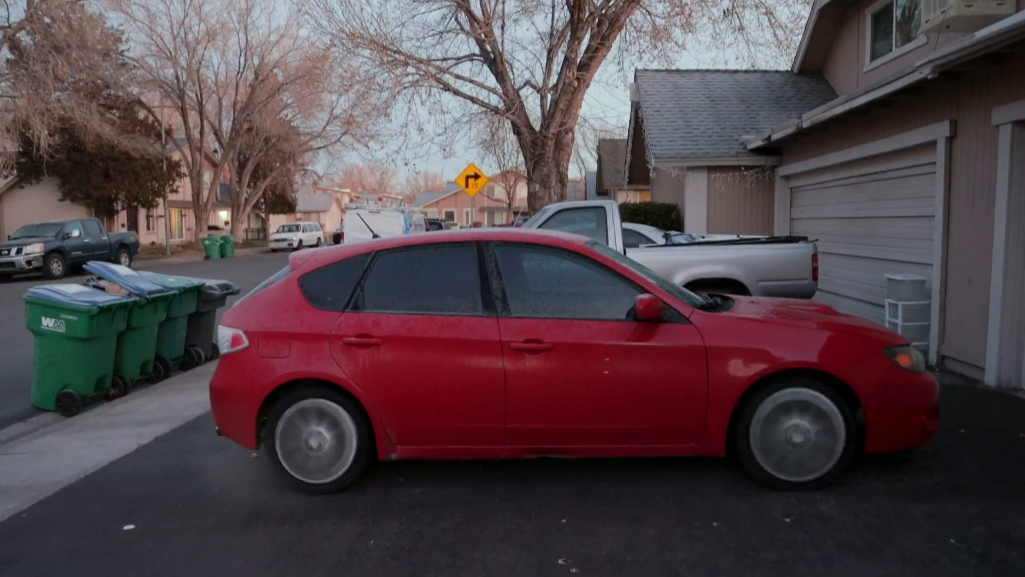